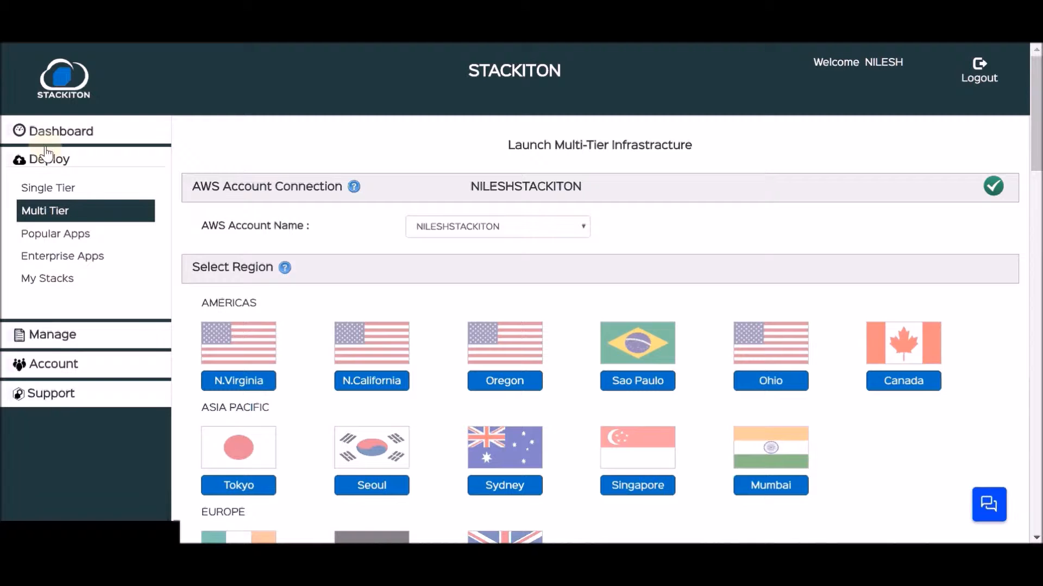
# Step: Start a multi-tier infrastructure deployment and select Oregon as its region
pyautogui.click(61, 213)
pyautogui.scroll(-3, 888, 471)
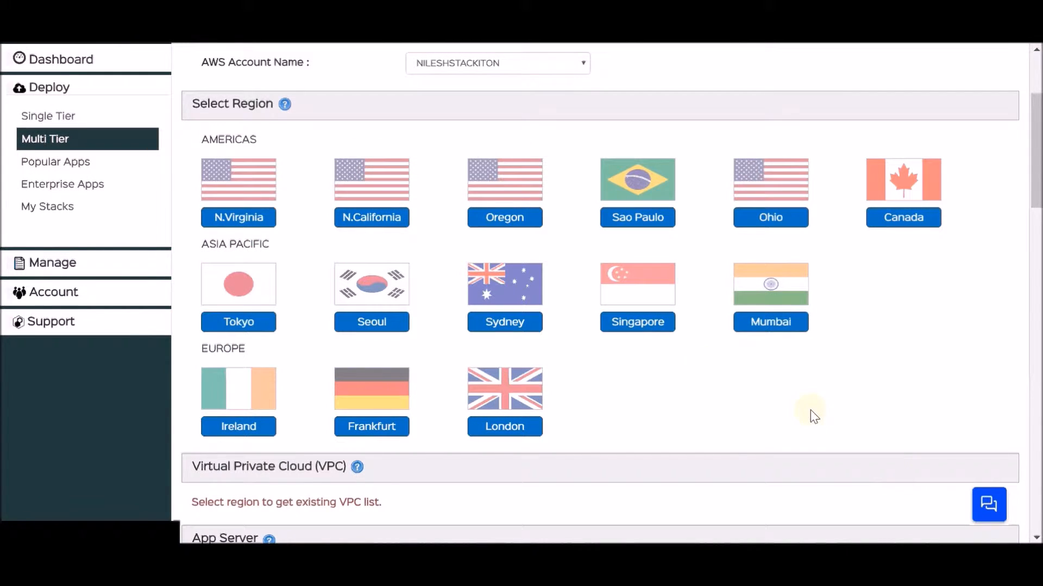
pyautogui.click(502, 217)
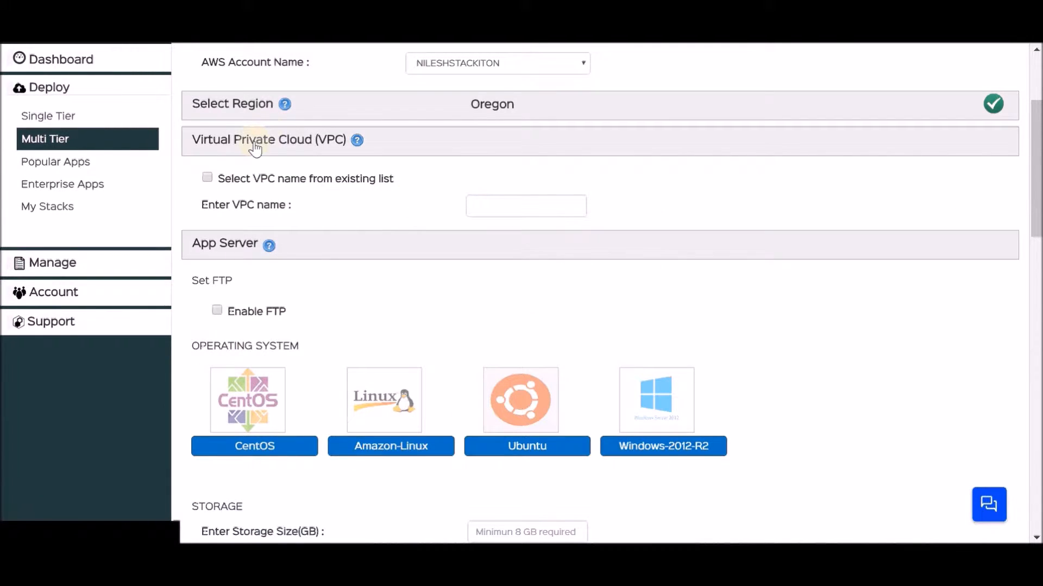
pyautogui.moveTo(255, 147)
pyautogui.click(207, 177)
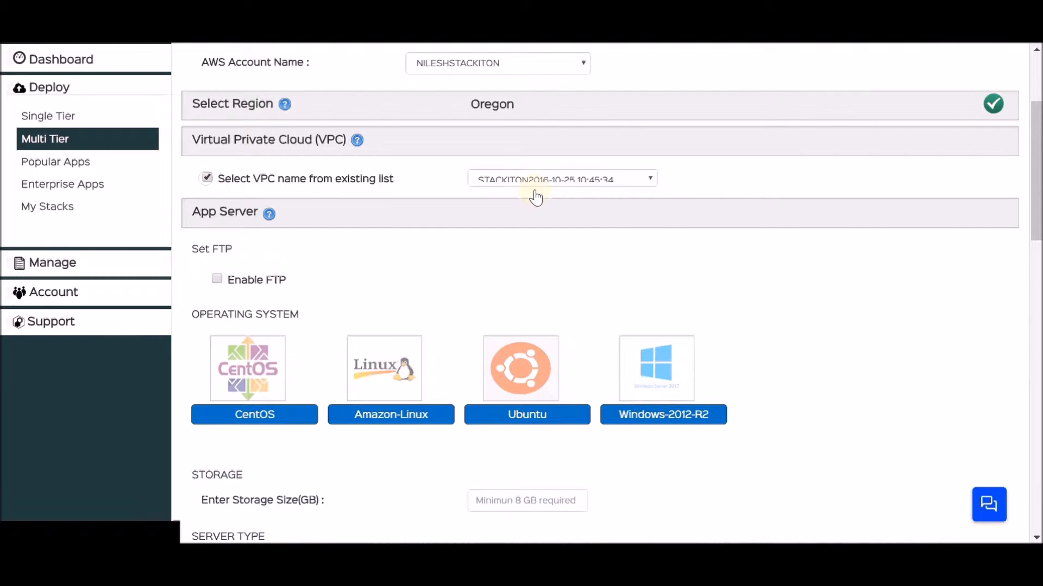
pyautogui.click(575, 179)
pyautogui.click(580, 191)
# Step: Enable FTP for the app server and enter the FTP password
pyautogui.scroll(-8, 696, 284)
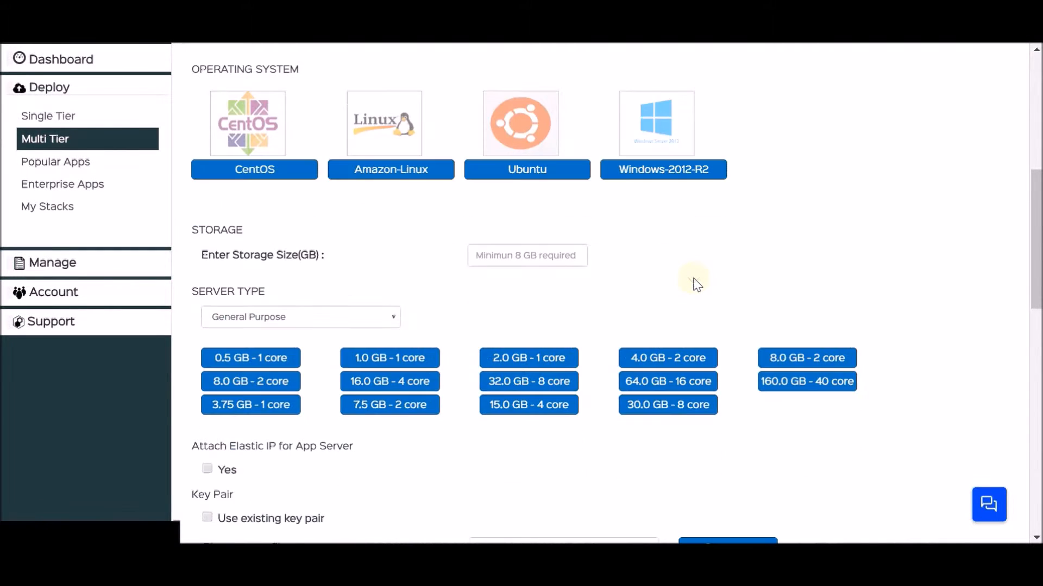
pyautogui.scroll(-10, 697, 284)
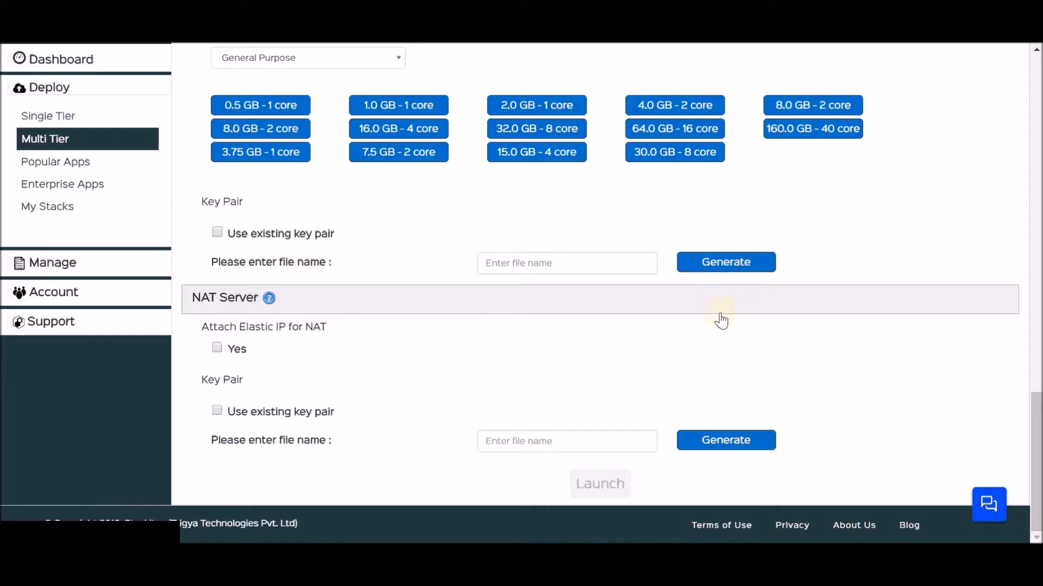
pyautogui.scroll(8, 723, 319)
pyautogui.scroll(5, 726, 322)
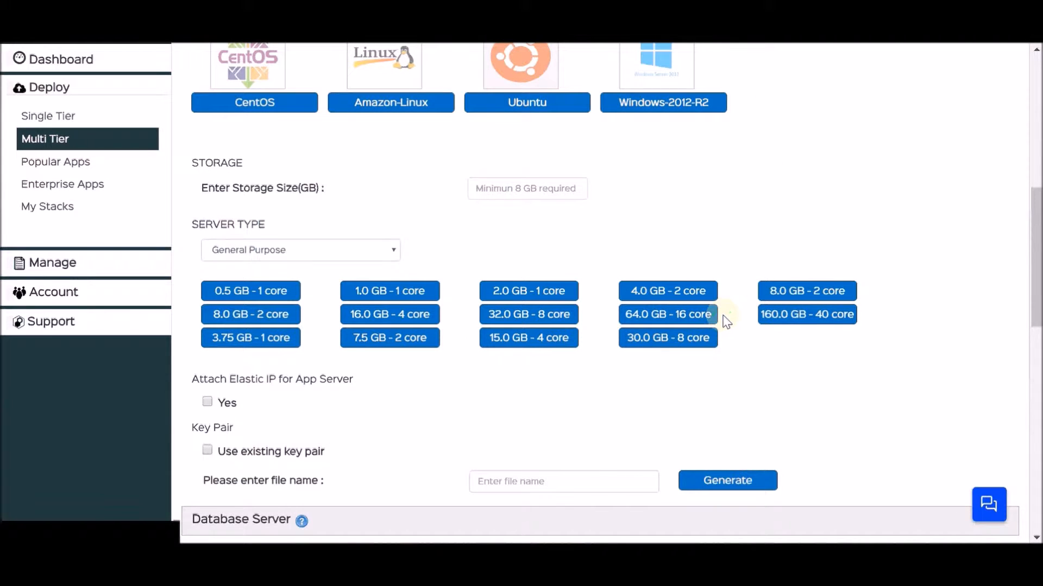
pyautogui.scroll(3, 726, 321)
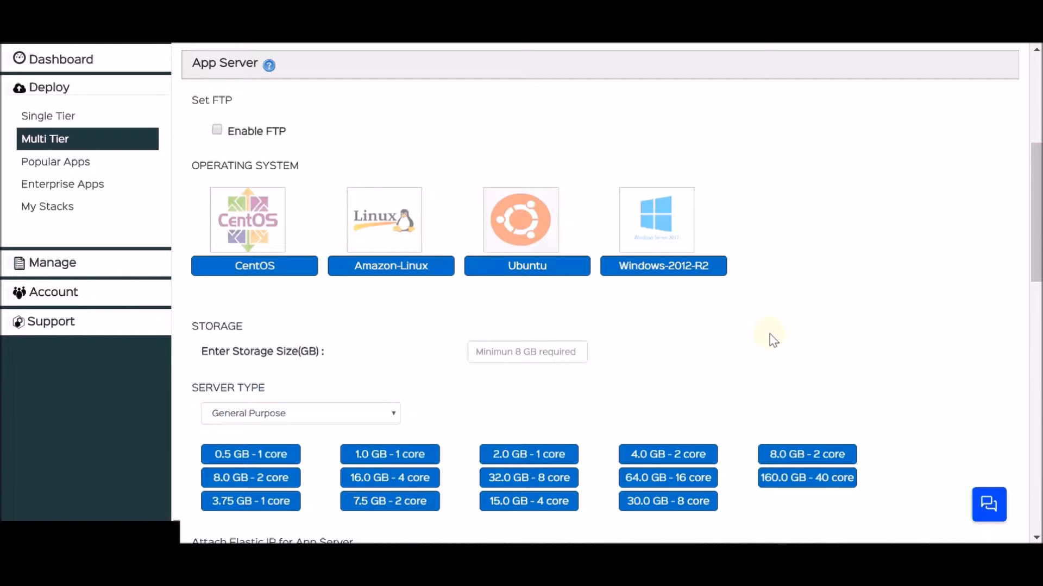
pyautogui.scroll(2, 801, 278)
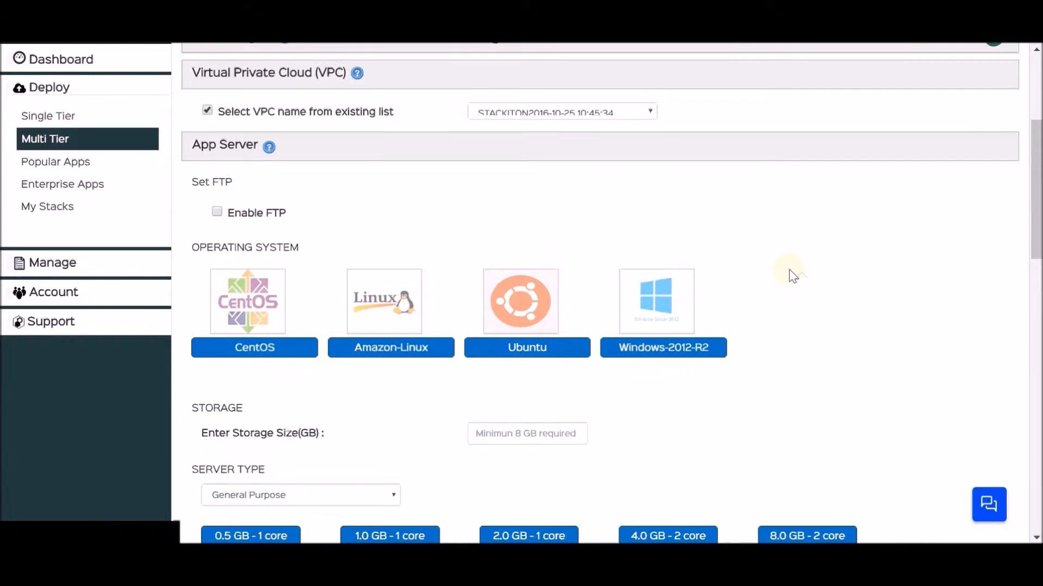
pyautogui.click(219, 215)
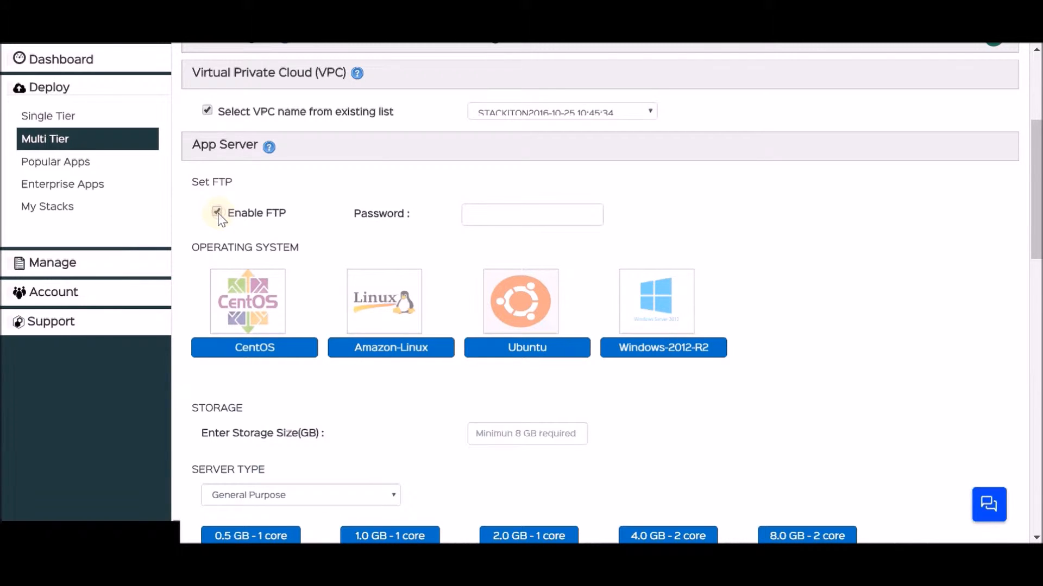
pyautogui.click(495, 209)
pyautogui.write('*******')
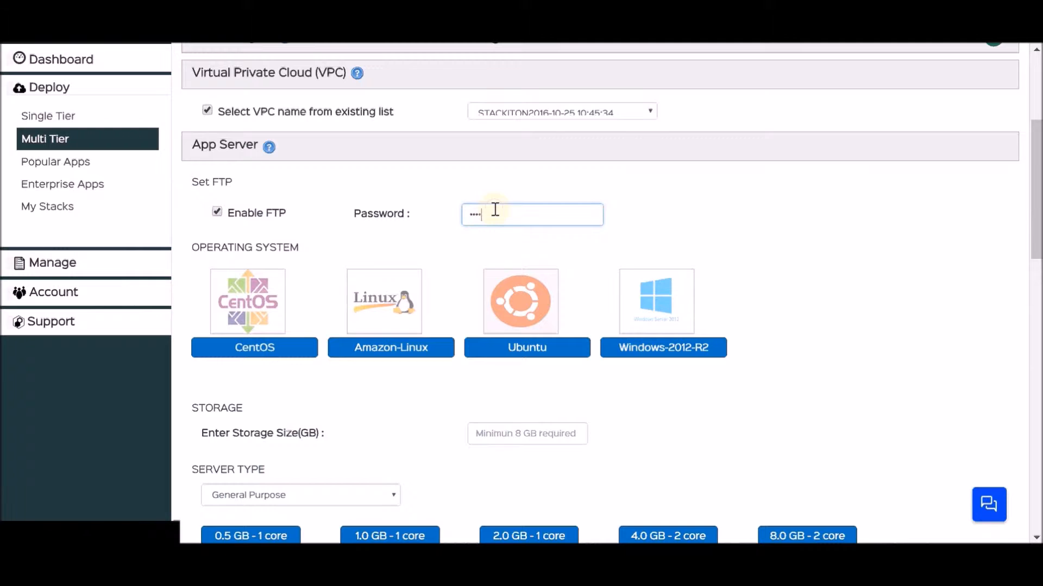
pyautogui.click(962, 279)
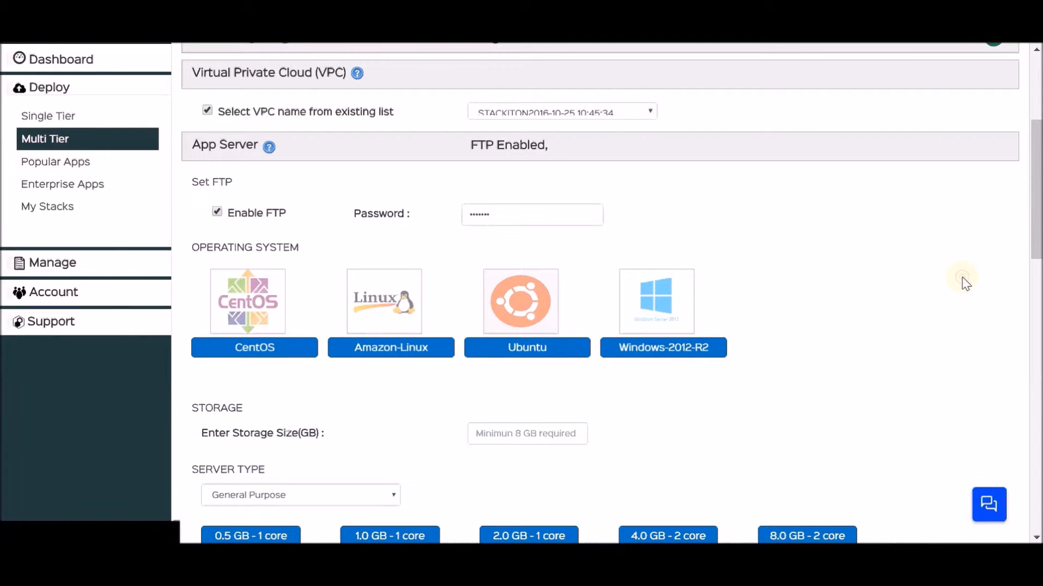
# Step: Set the app server's operating system to Amazon-Linux and its storage size to 10 GB
pyautogui.click(381, 351)
pyautogui.click(381, 352)
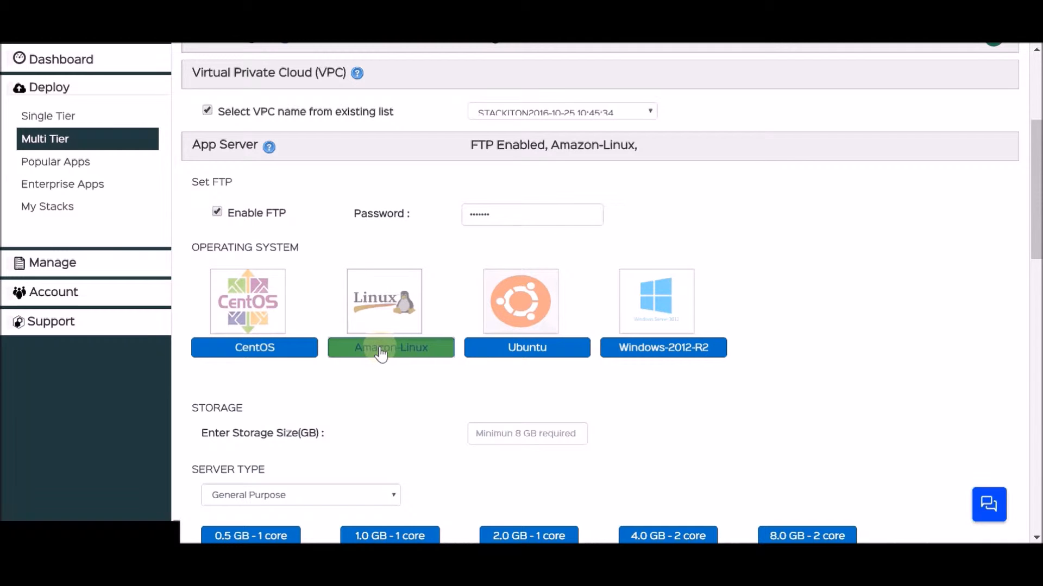
pyautogui.scroll(-3, 833, 391)
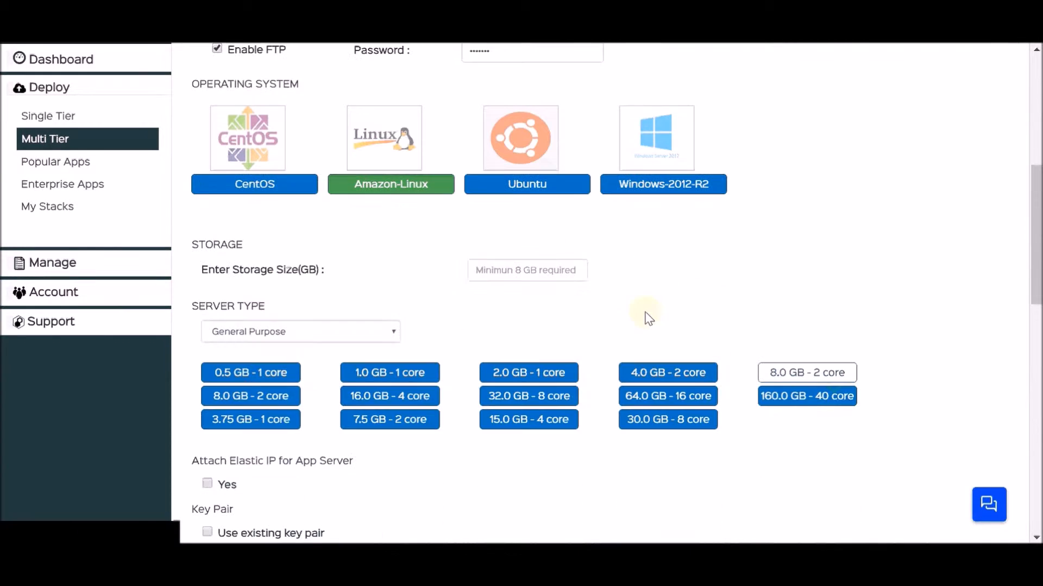
pyautogui.click(550, 269)
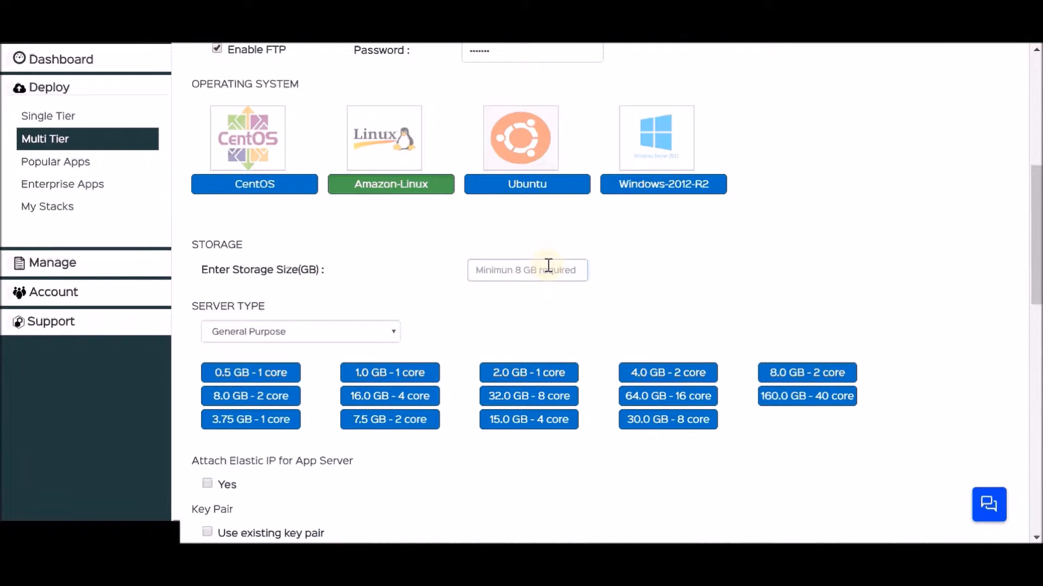
pyautogui.write('10')
pyautogui.click(763, 298)
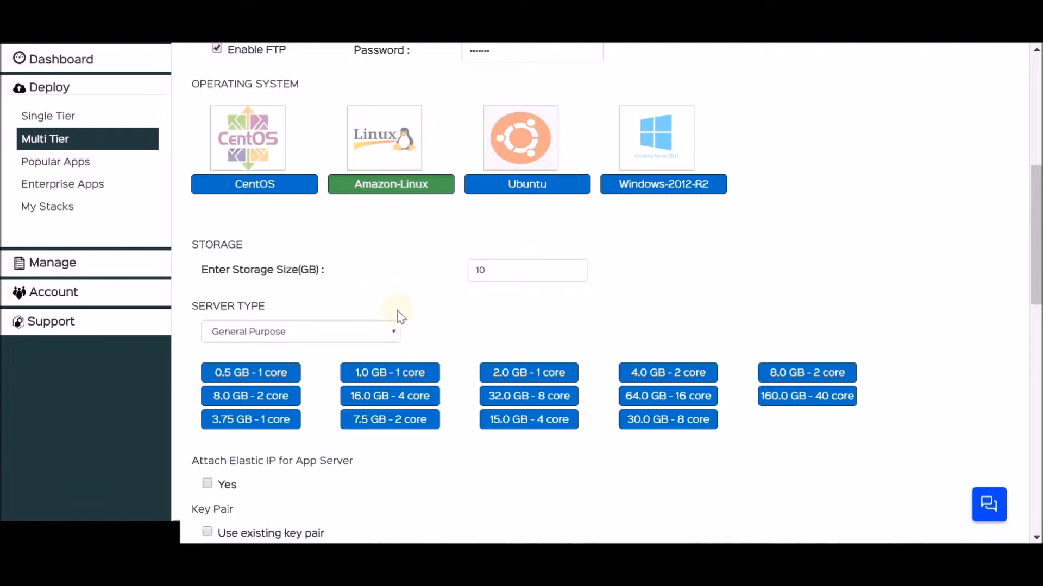
# Step: Set the app server type to General Purpose with the 1.0 GB - 1 core size
pyautogui.click(376, 331)
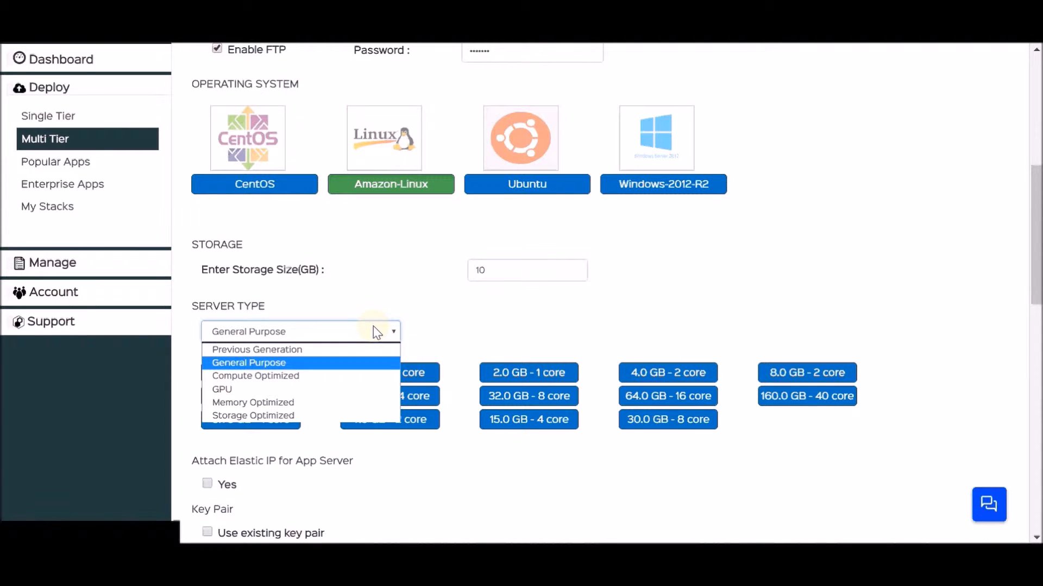
pyautogui.click(313, 364)
pyautogui.click(379, 376)
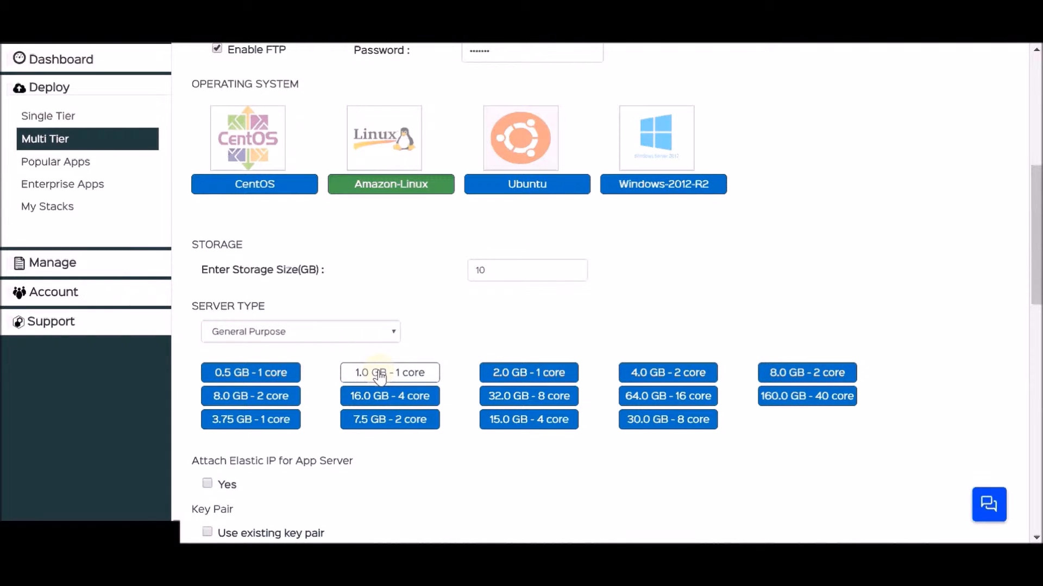
pyautogui.click(429, 375)
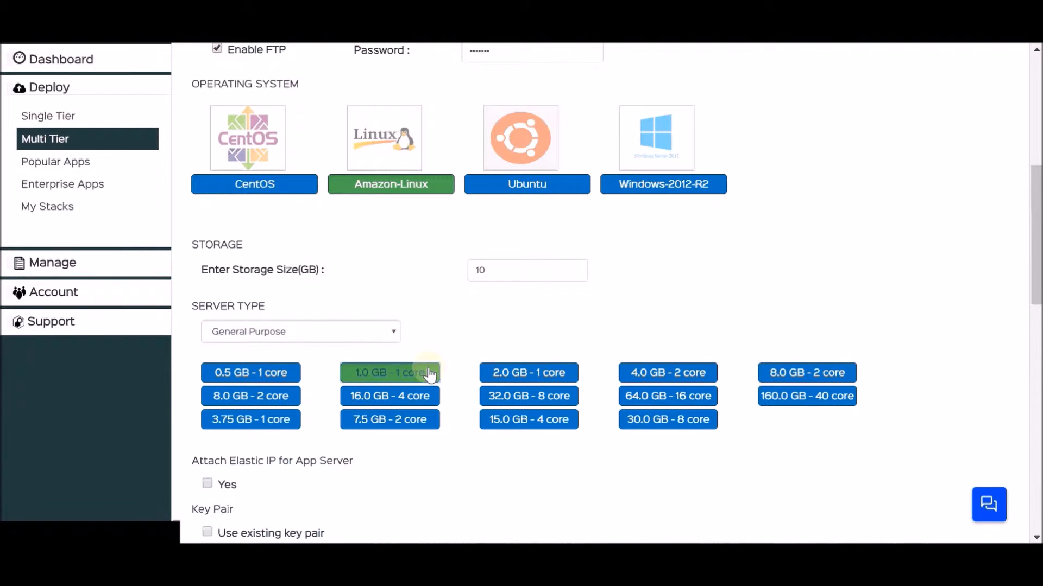
# Step: Attach an Elastic IP to the app server and assign it the existing key pair StackitonTest12345
pyautogui.scroll(-3, 888, 310)
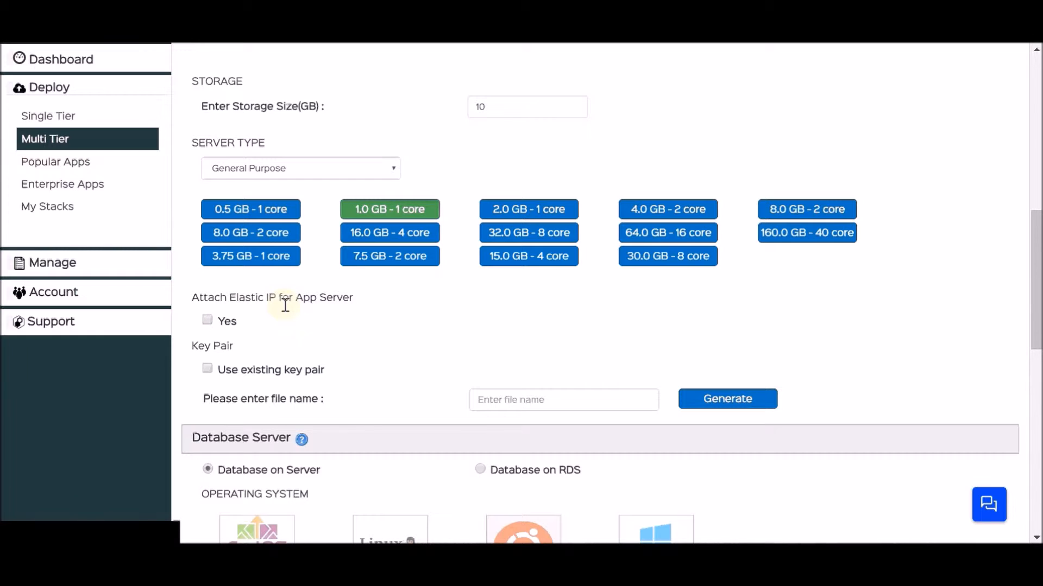
pyautogui.click(208, 321)
pyautogui.click(209, 373)
pyautogui.click(606, 376)
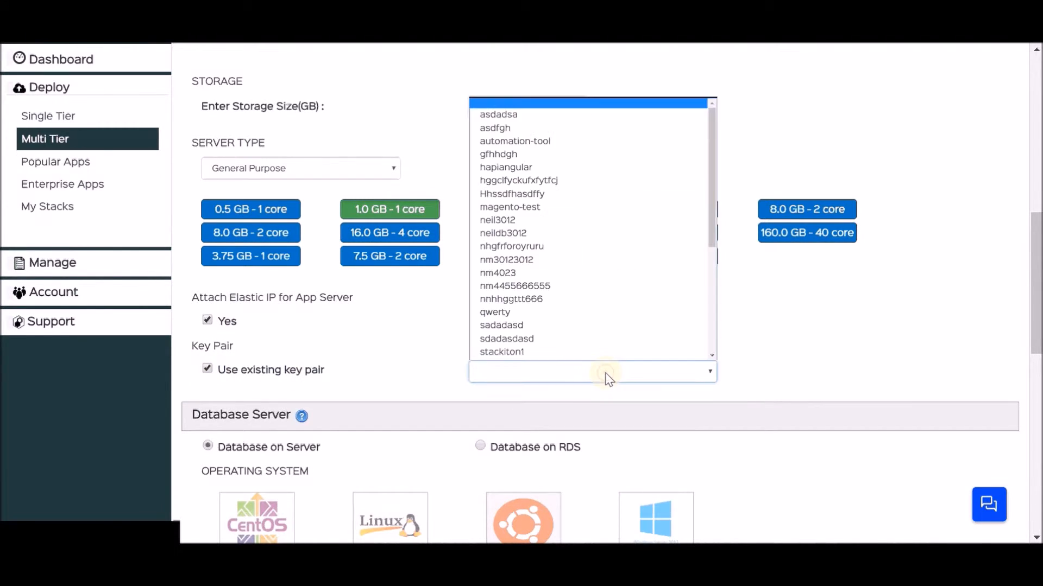
pyautogui.click(606, 376)
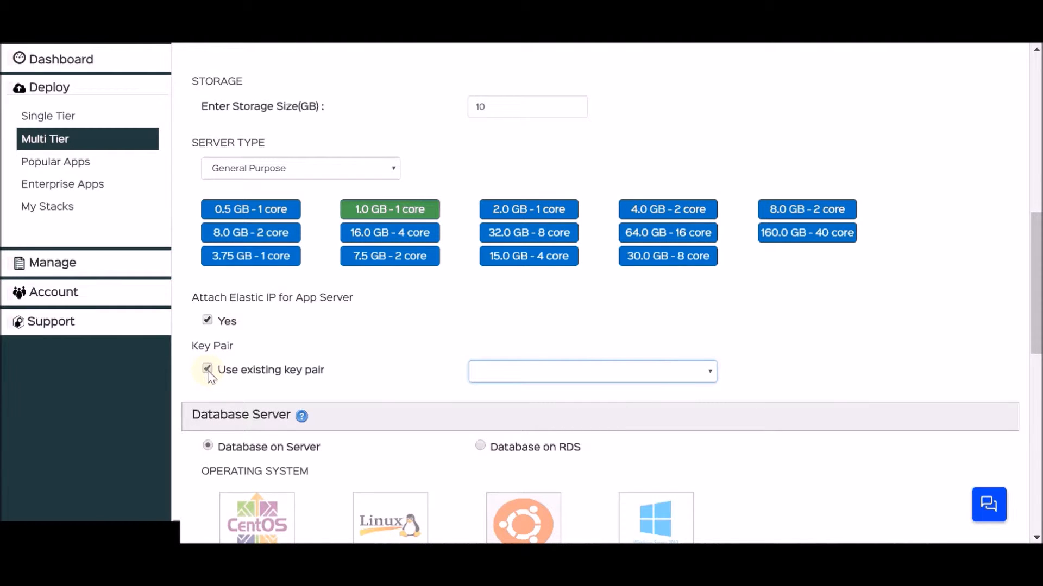
pyautogui.click(617, 380)
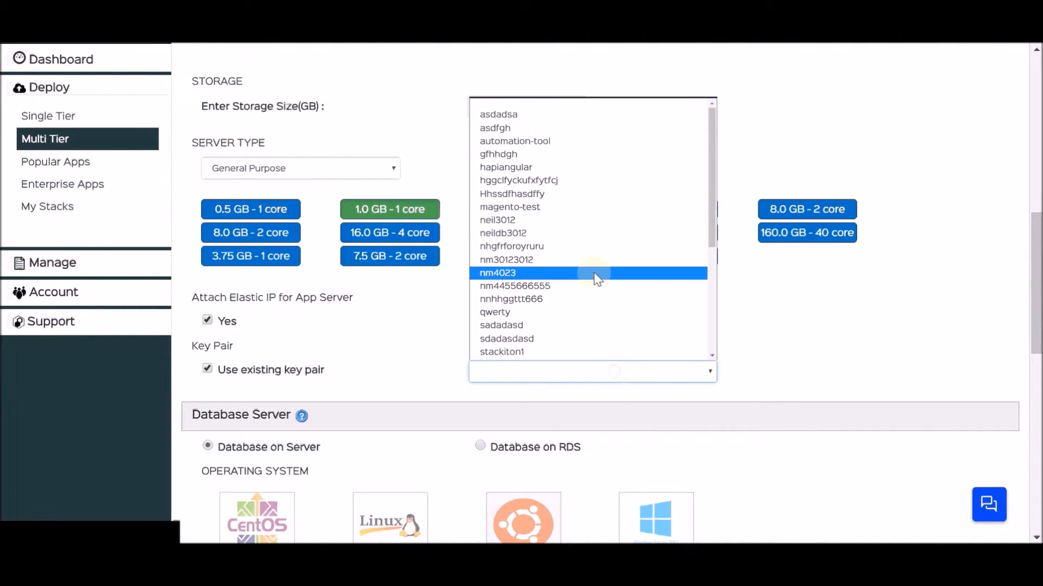
pyautogui.scroll(-5, 598, 275)
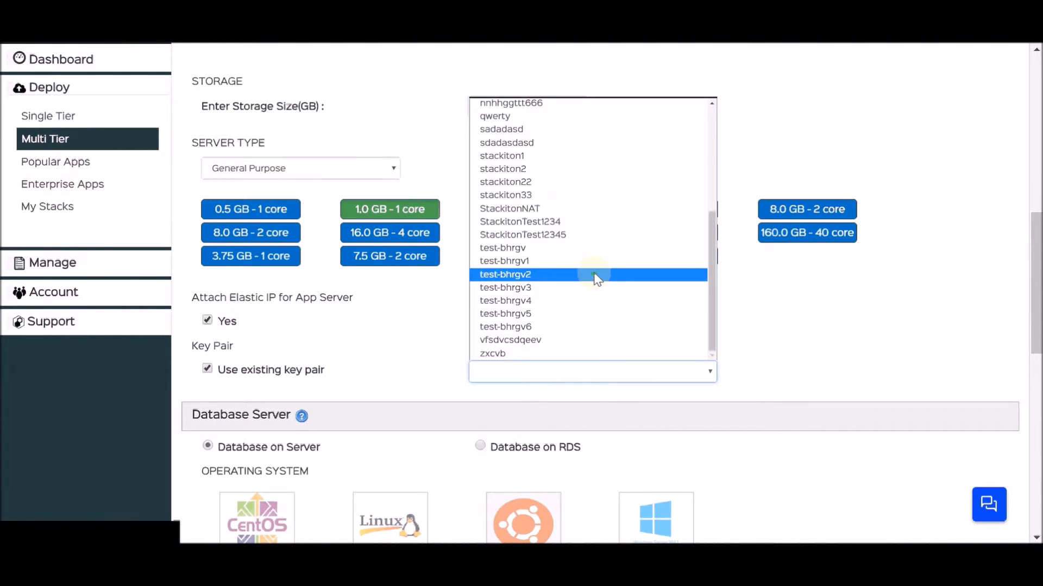
pyautogui.click(551, 234)
# Step: Configure the database server with Amazon-Linux, 10 GB of storage and the 1.0 GB - 1 core size
pyautogui.scroll(-10, 783, 369)
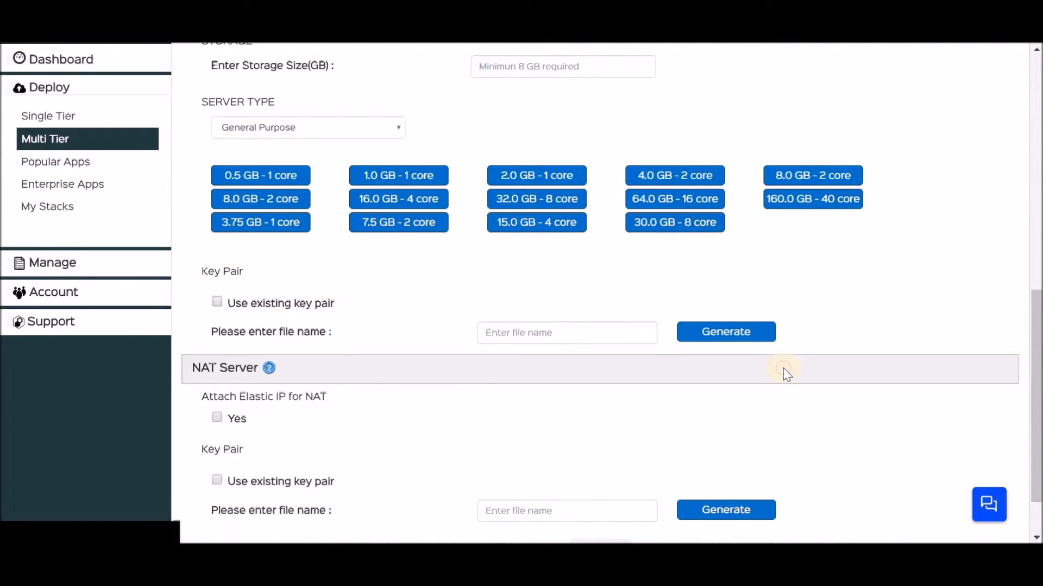
pyautogui.scroll(5, 783, 370)
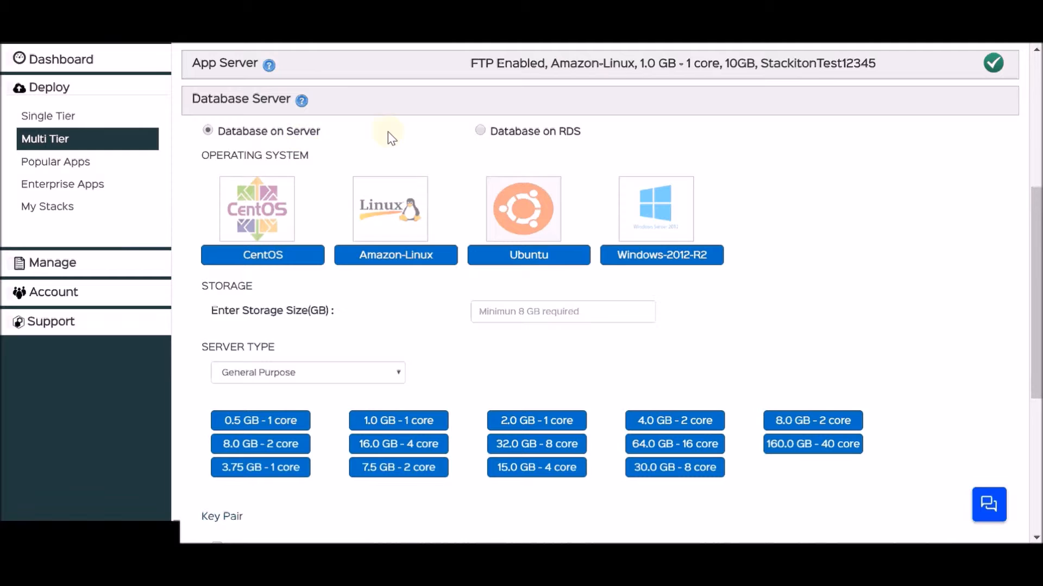
pyautogui.click(396, 262)
pyautogui.click(541, 307)
pyautogui.write('10')
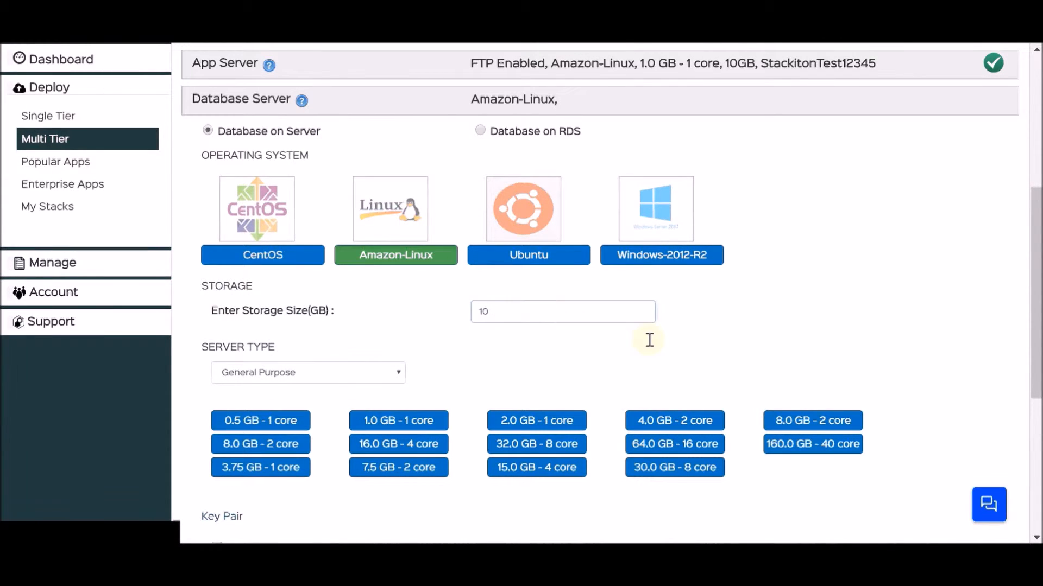
pyautogui.click(763, 349)
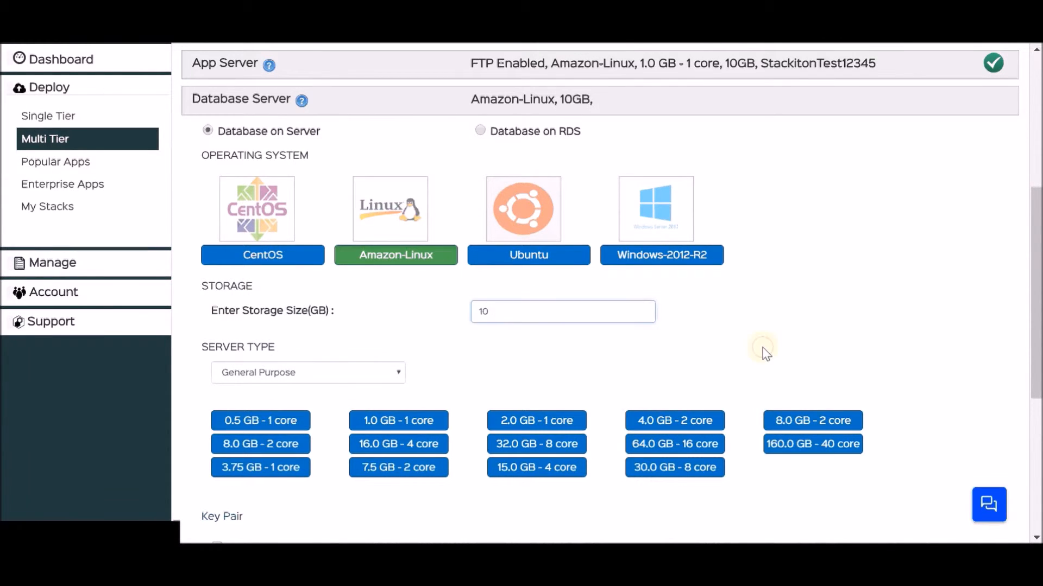
pyautogui.click(378, 419)
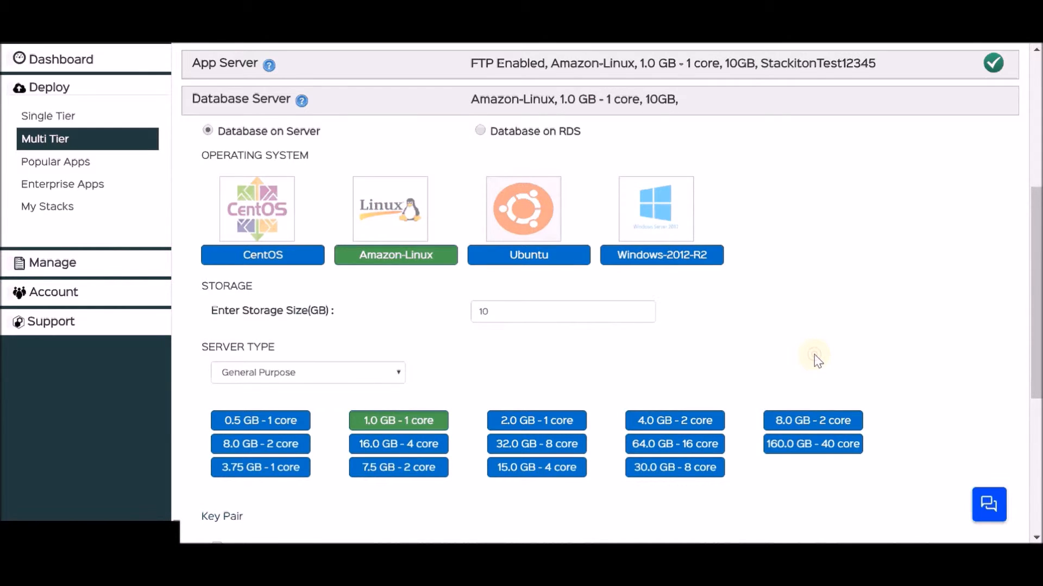
# Step: Assign the existing key pair StackitonTest12345 to the database server
pyautogui.scroll(-5, 814, 356)
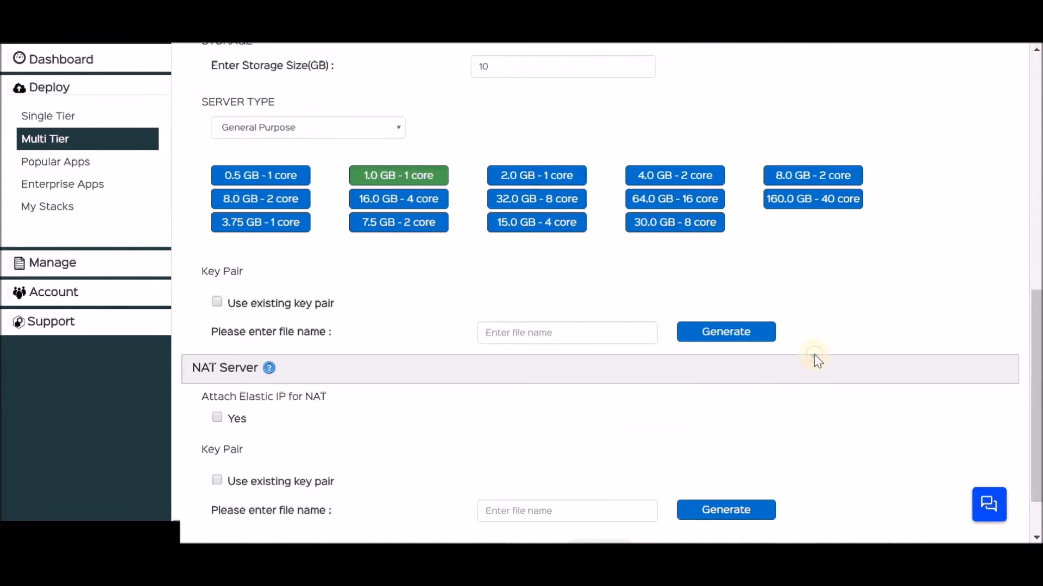
pyautogui.click(217, 303)
pyautogui.click(645, 302)
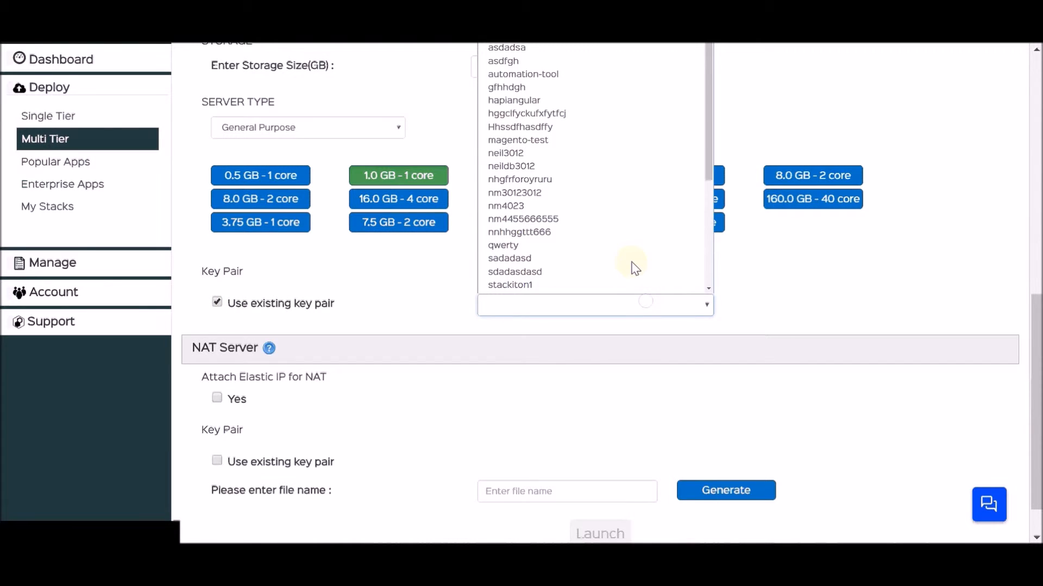
pyautogui.scroll(-4, 634, 267)
pyautogui.click(582, 168)
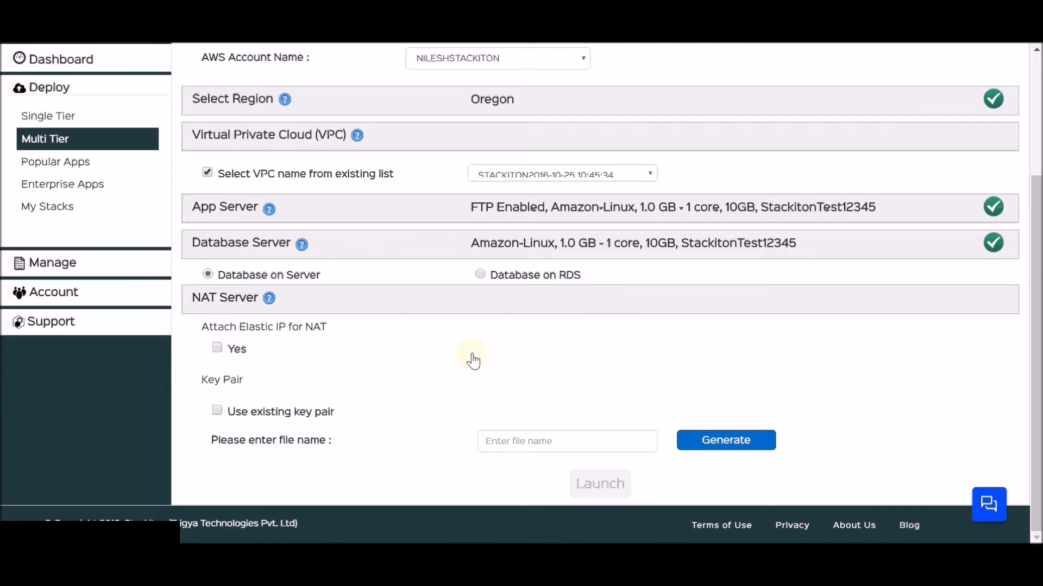
# Step: Configure the NAT server with an Elastic IP and the existing key pair StackitonNAT, and launch the infrastructure
pyautogui.click(217, 347)
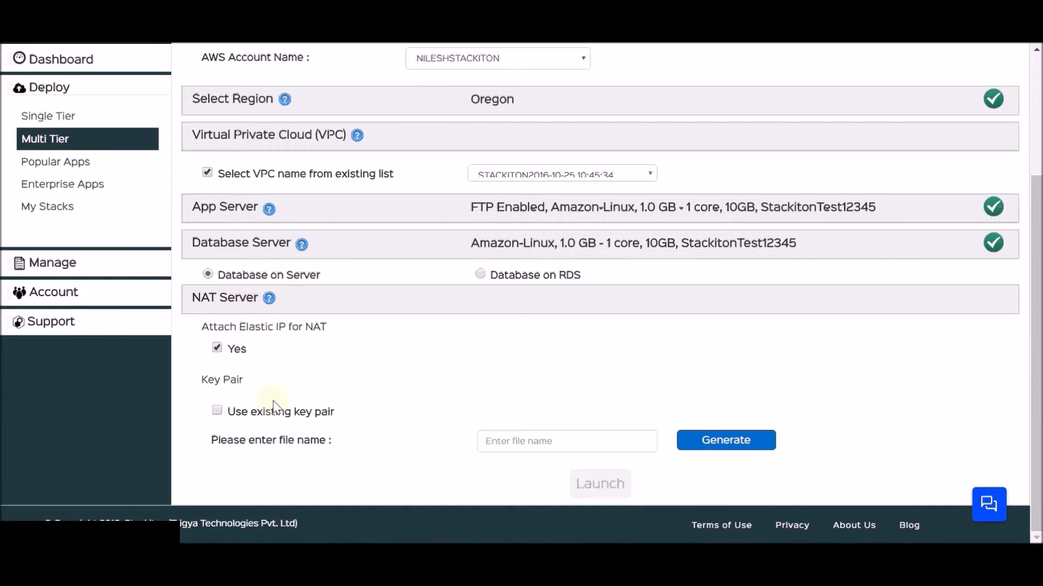
pyautogui.click(217, 412)
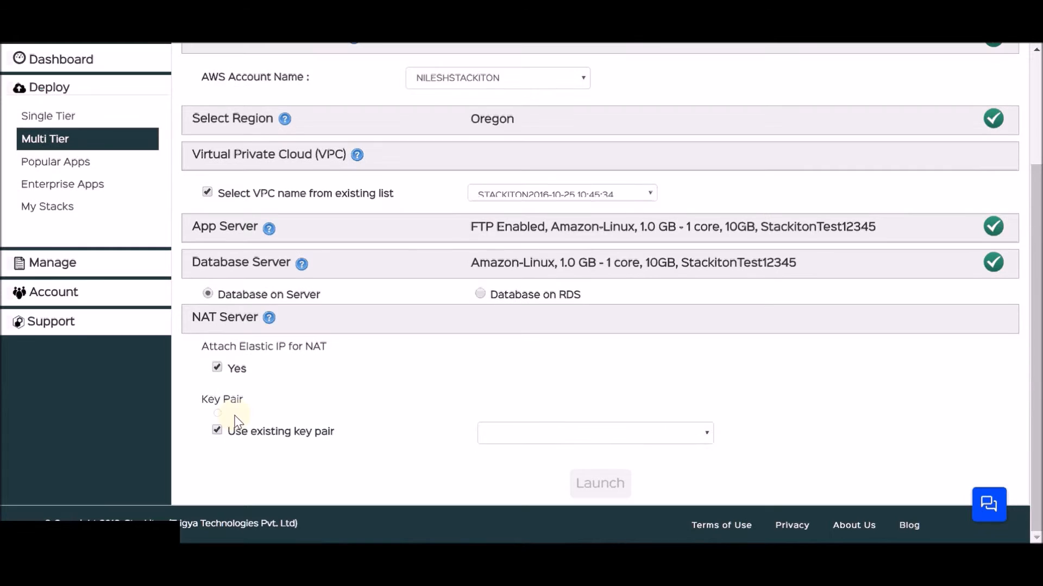
pyautogui.click(565, 432)
pyautogui.scroll(-5, 581, 399)
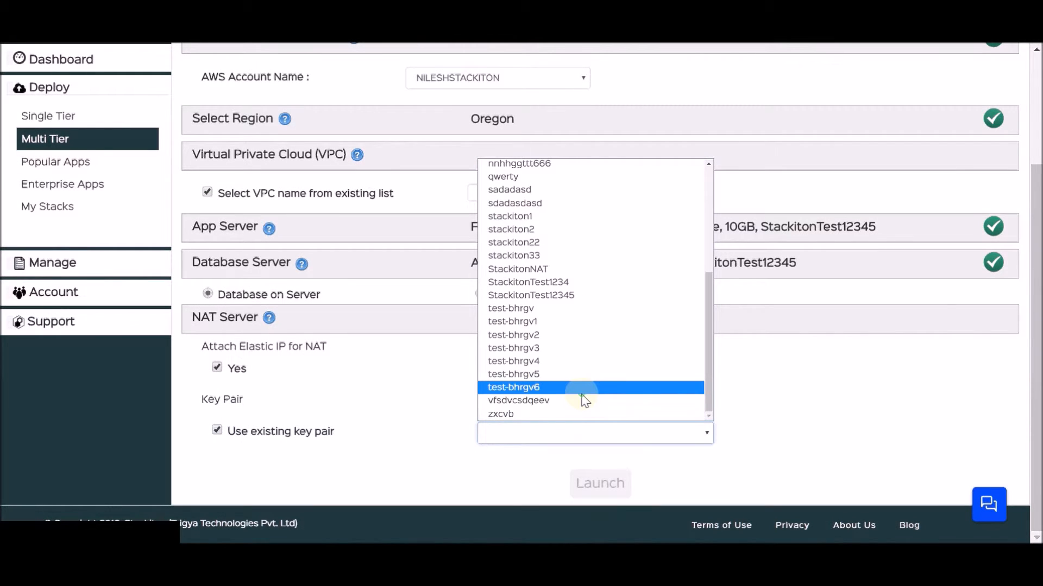
pyautogui.click(568, 272)
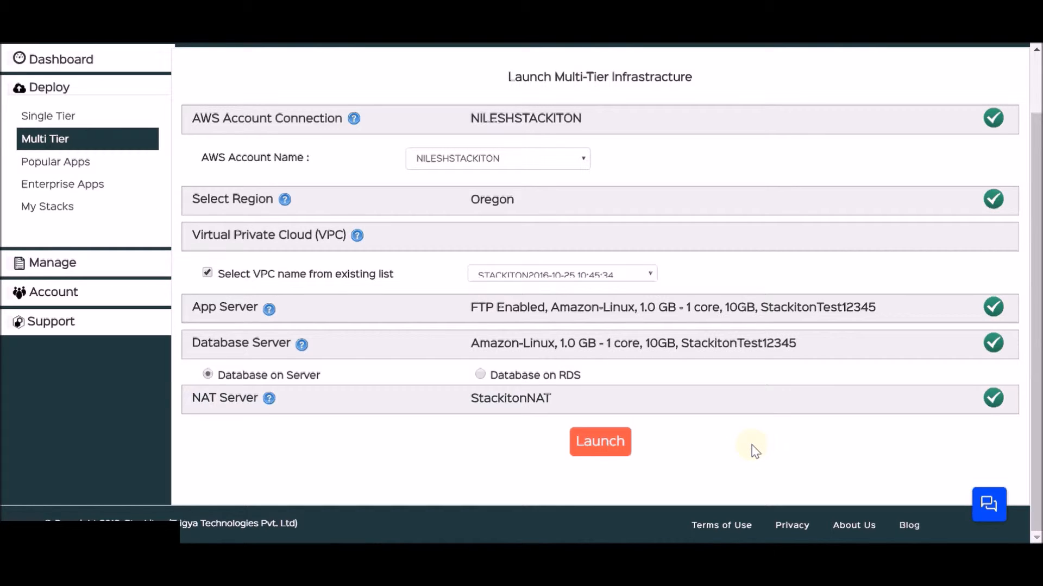
pyautogui.click(594, 439)
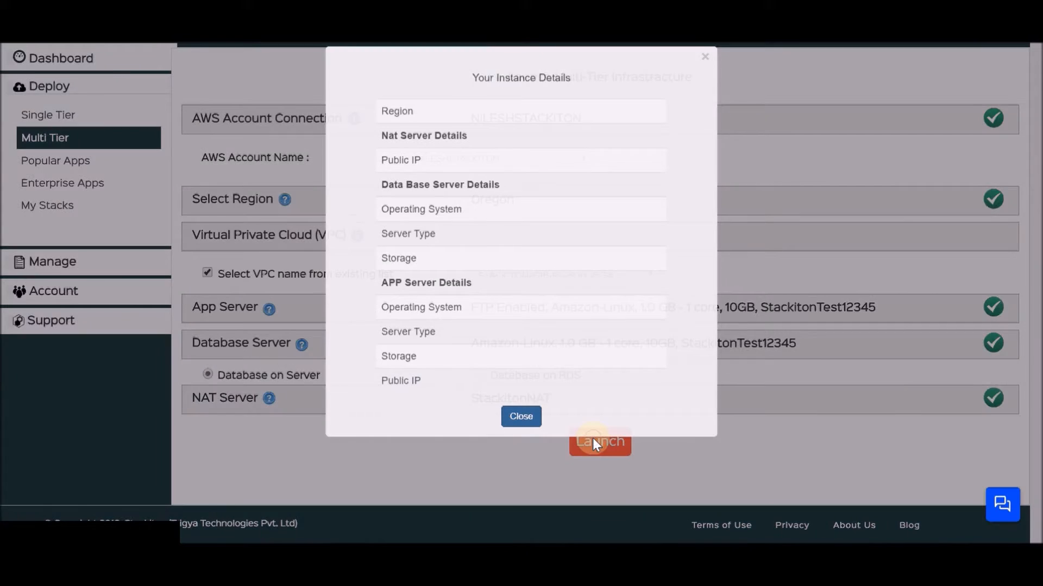